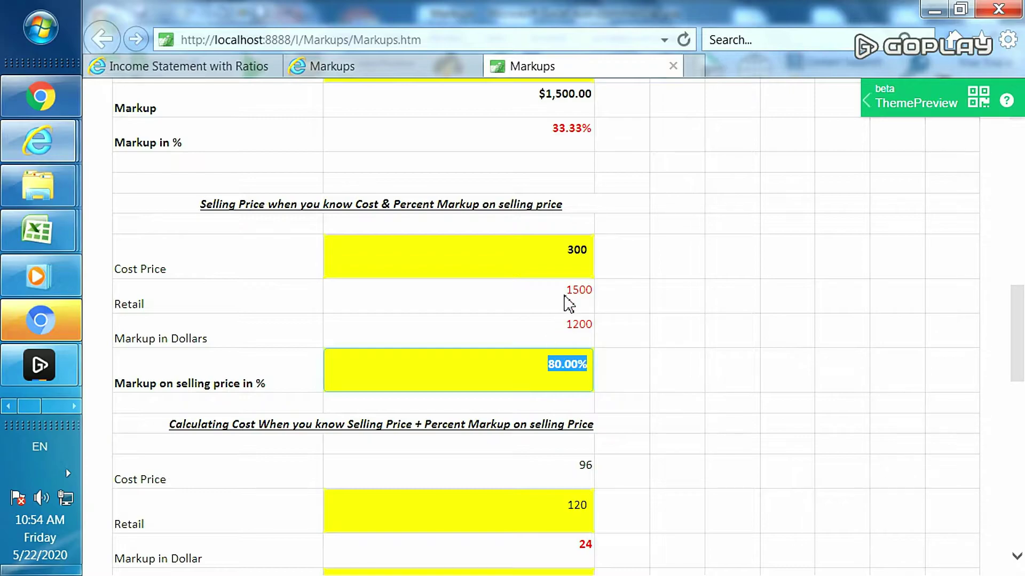
# Review the cost price, selling-price markup percentage and dollar markup in the section for finding the selling price from cost and percent markup.
pyautogui.click(564, 249)
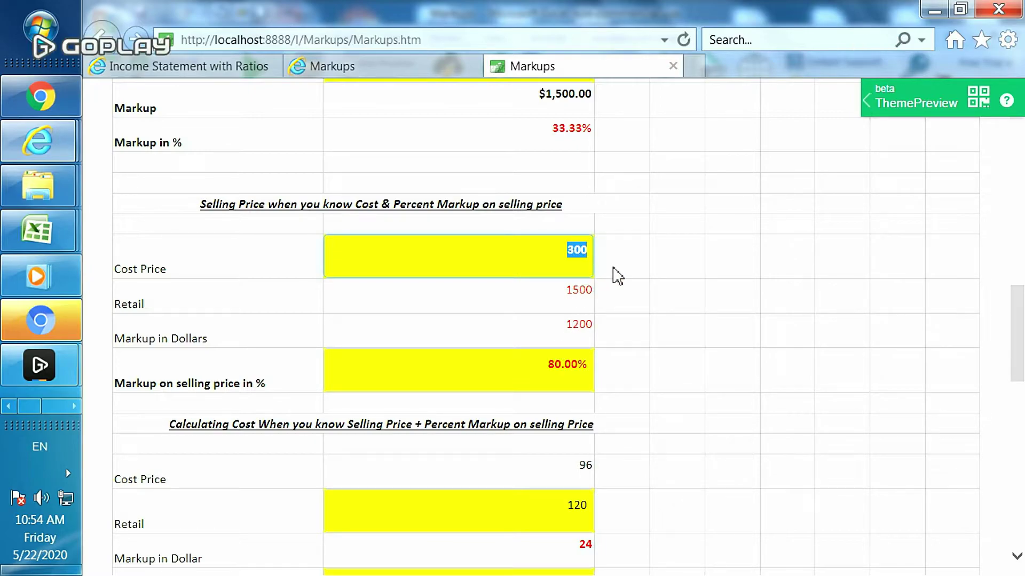
pyautogui.click(555, 369)
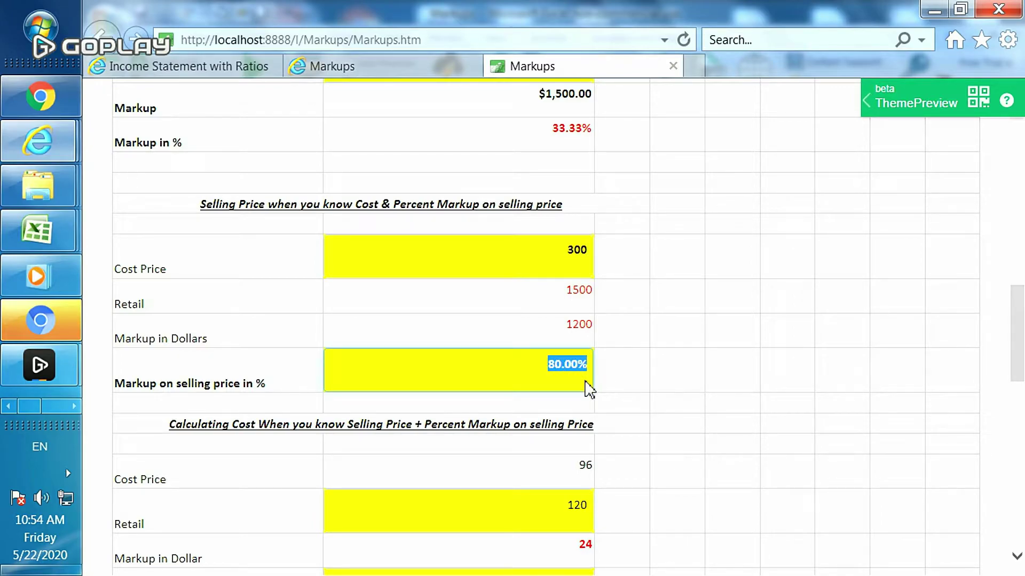
pyautogui.click(571, 324)
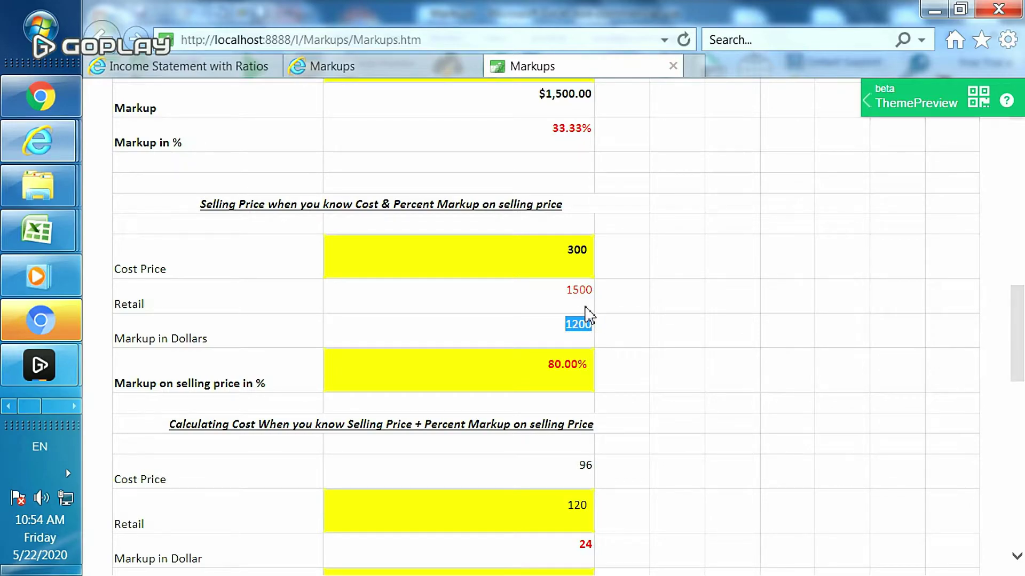
# Set Retail to 200 in the section calculating cost from selling price and percent markup.
pyautogui.scroll(-3, 587, 315)
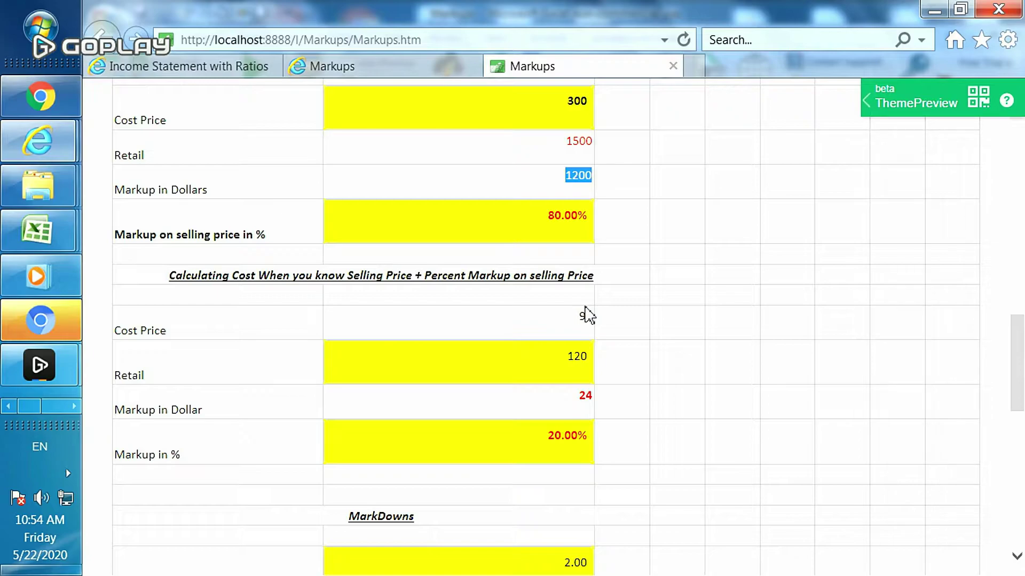
pyautogui.doubleClick(570, 359)
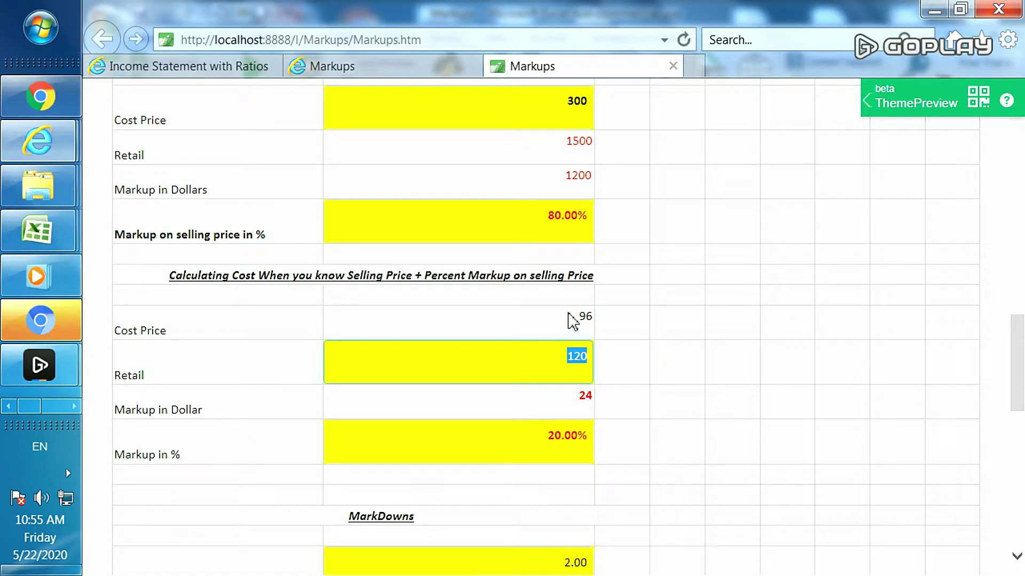
pyautogui.click(568, 357)
pyautogui.moveTo(567, 357); pyautogui.dragTo(627, 362)
pyautogui.write('200')
# Set the cost calculation's Markup in % to 35 and check the recalculated cost price and dollar markup.
pyautogui.moveTo(537, 436); pyautogui.dragTo(613, 446)
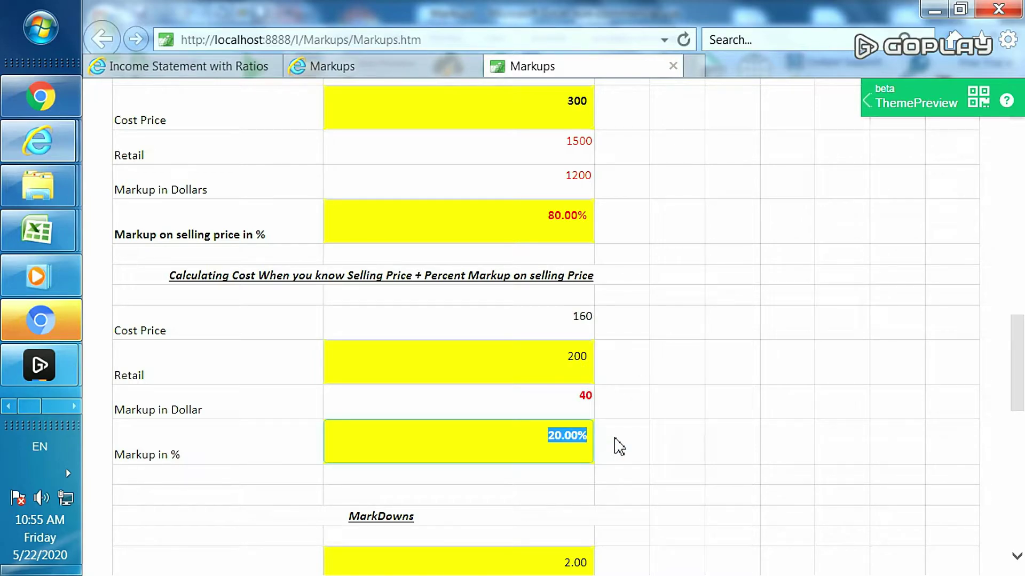
pyautogui.write('35')
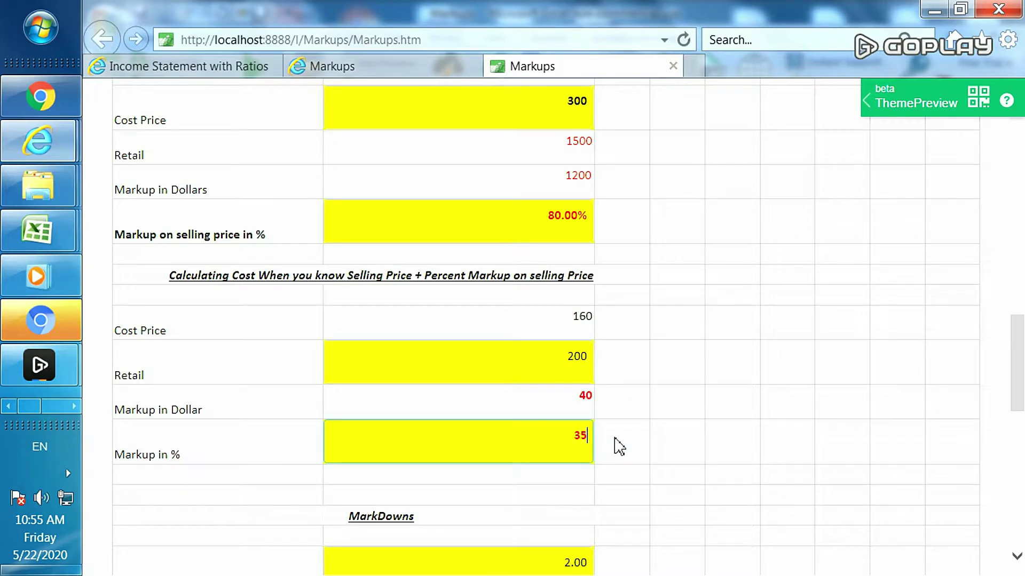
pyautogui.click(532, 405)
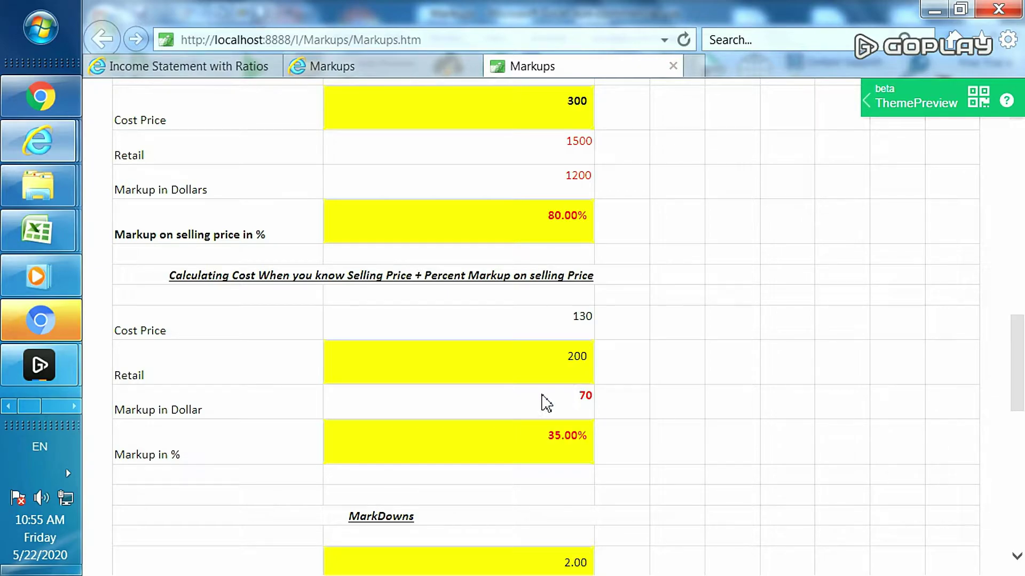
pyautogui.moveTo(567, 316); pyautogui.dragTo(602, 323)
pyautogui.moveTo(576, 394); pyautogui.dragTo(617, 405)
# Set the Cost Price in the MarkDowns section to 800.
pyautogui.scroll(-3, 625, 413)
pyautogui.scroll(-3, 625, 413)
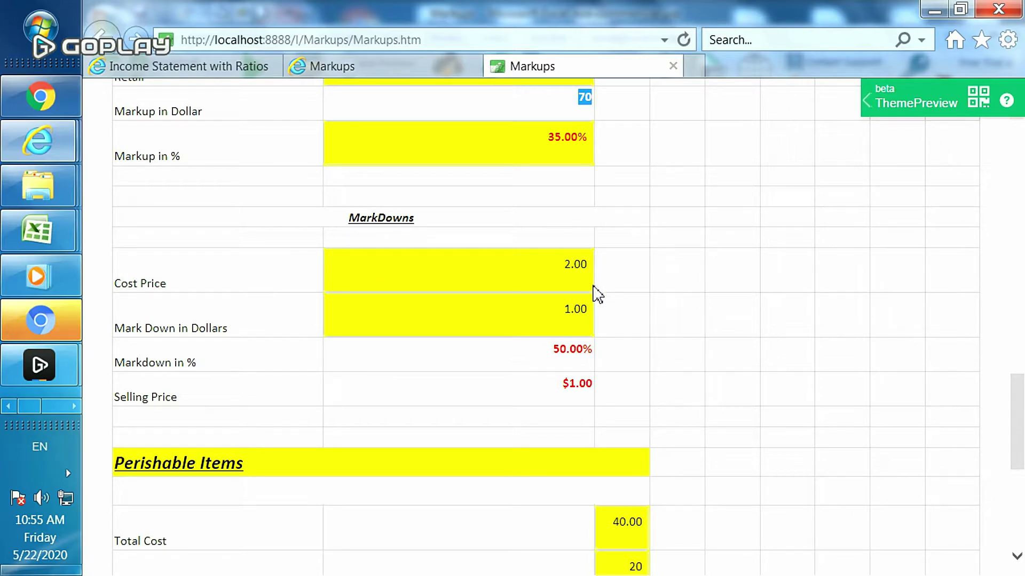
pyautogui.click(564, 261)
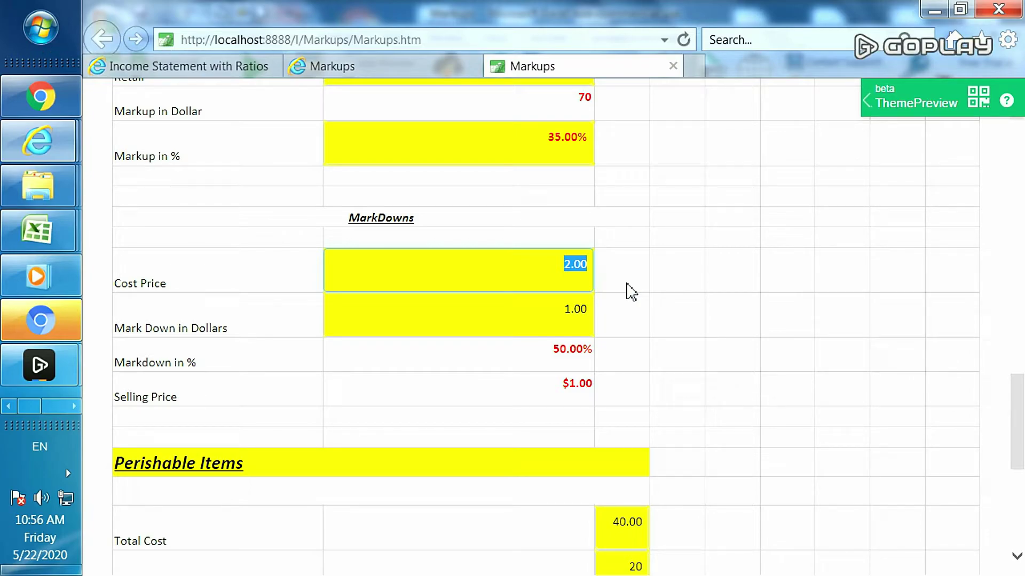
pyautogui.write('800')
# Set Mark Down in Dollars to 20 in the MarkDowns section and check the resulting markdown percentage and selling price.
pyautogui.click(554, 313)
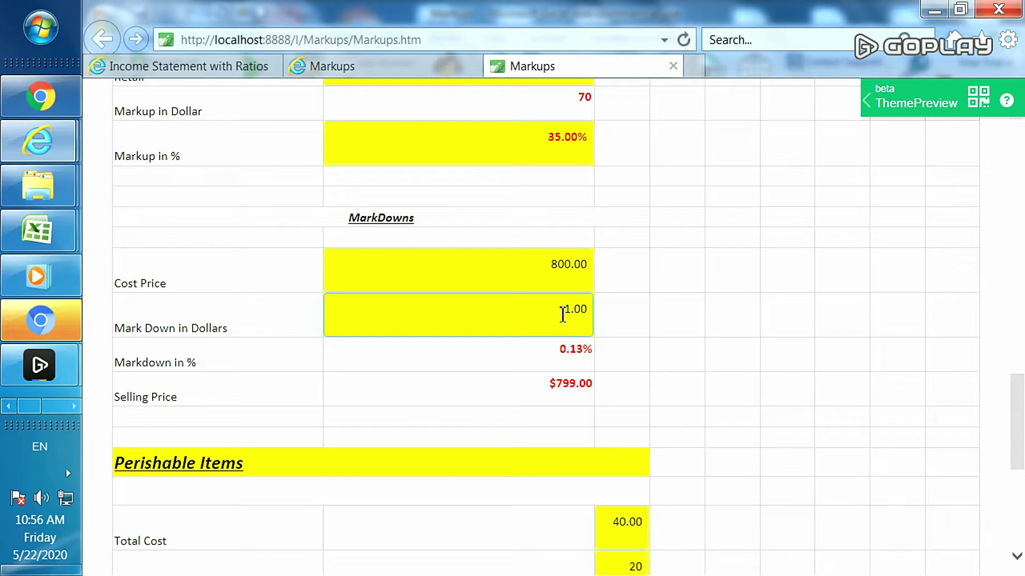
pyautogui.moveTo(563, 315); pyautogui.dragTo(641, 319)
pyautogui.write('20')
pyautogui.press('Return')
pyautogui.click(551, 360)
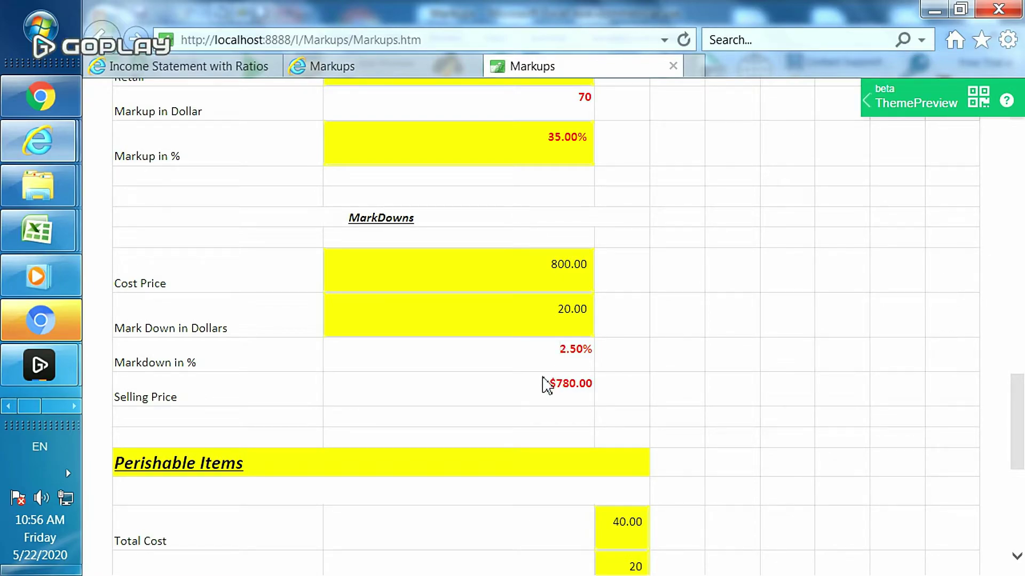
pyautogui.moveTo(552, 389); pyautogui.dragTo(589, 392)
# Set the Perishable Items Total Cost to 600 and the Number of Units Produced to 25.
pyautogui.scroll(-3, 559, 365)
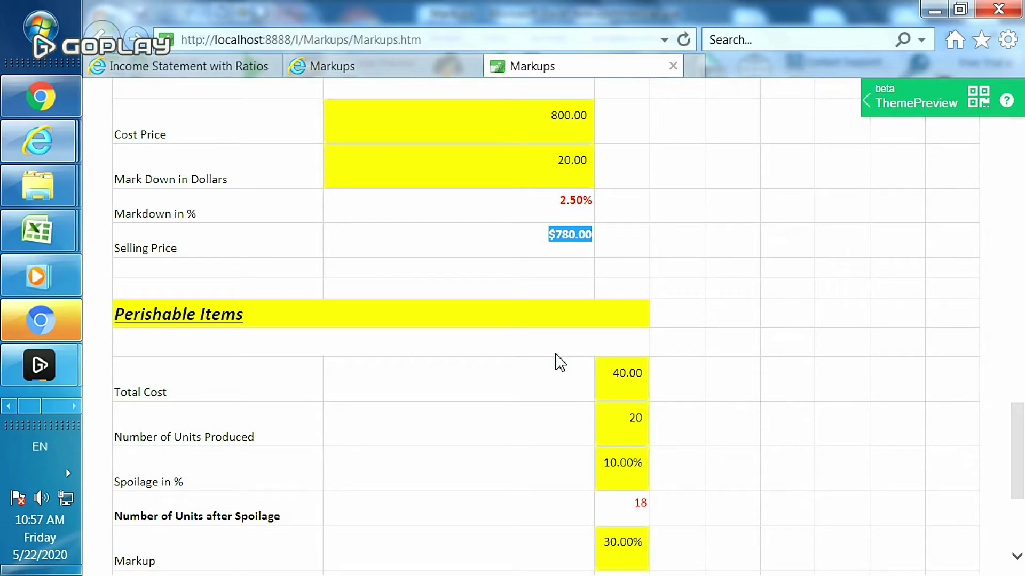
pyautogui.scroll(-3, 559, 363)
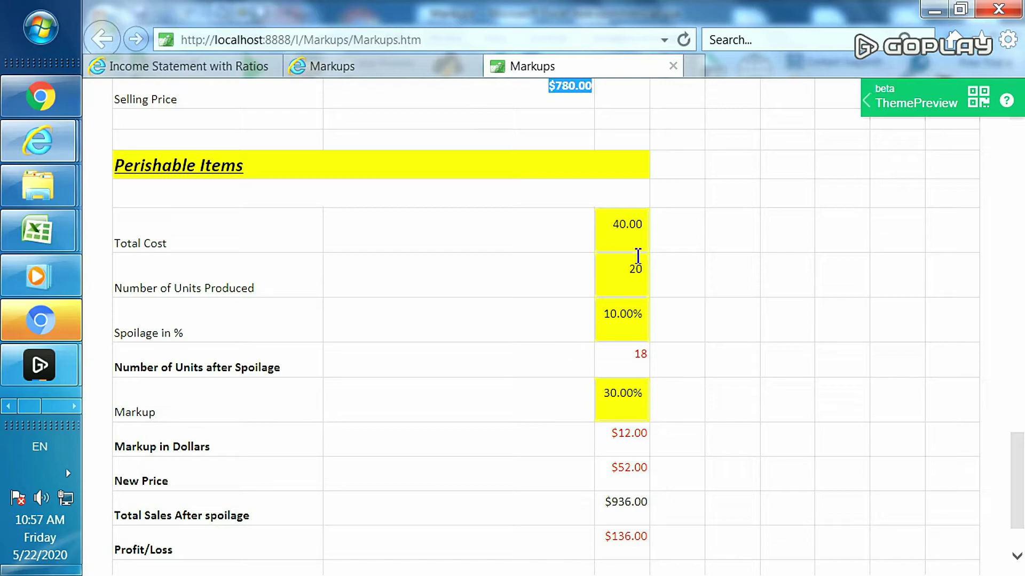
pyautogui.click(621, 224)
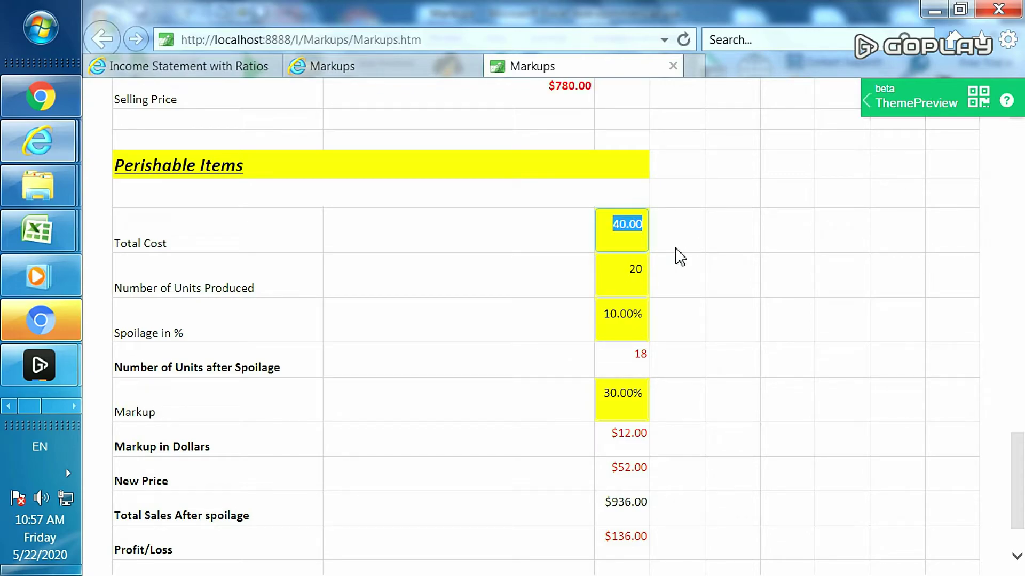
pyautogui.write('600')
pyautogui.click(635, 267)
pyautogui.moveTo(629, 270); pyautogui.dragTo(656, 275)
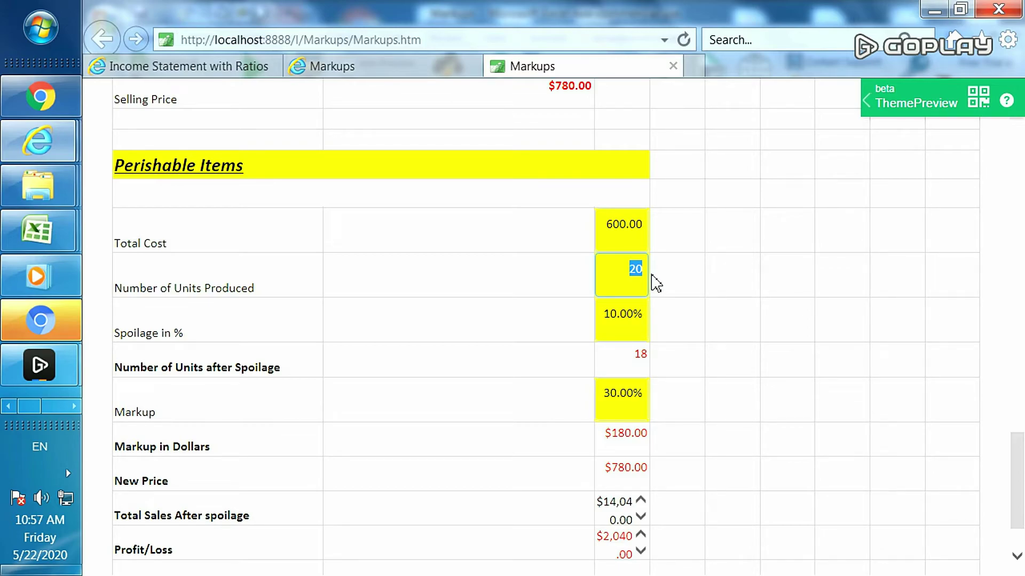
pyautogui.write('25')
# Set the perishable items' Spoilage in % to 15 and check the number of units after spoilage.
pyautogui.click(612, 314)
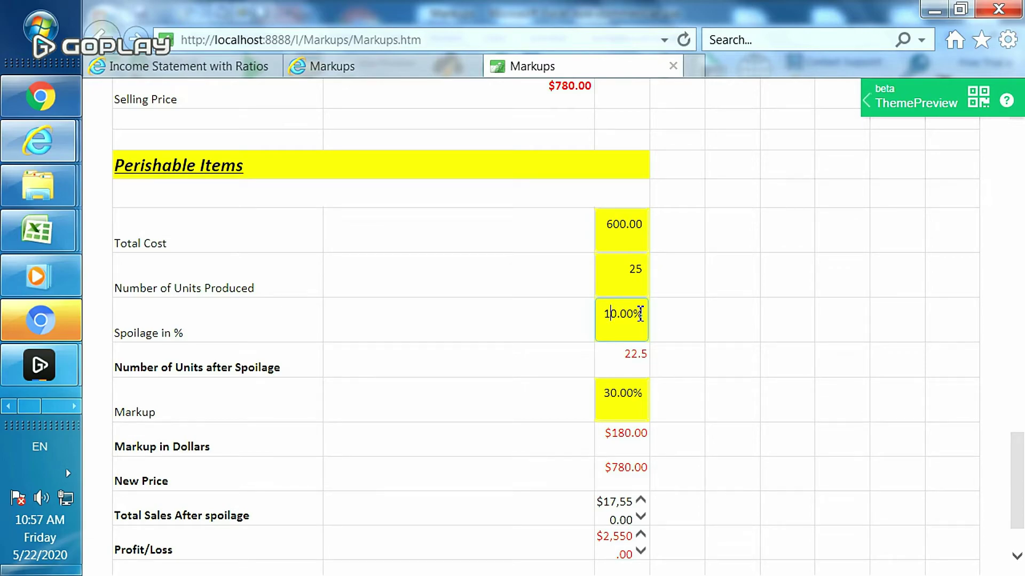
pyautogui.moveTo(640, 314); pyautogui.dragTo(590, 312)
pyautogui.write('15')
pyautogui.click(619, 353)
pyautogui.scroll(-1, 664, 369)
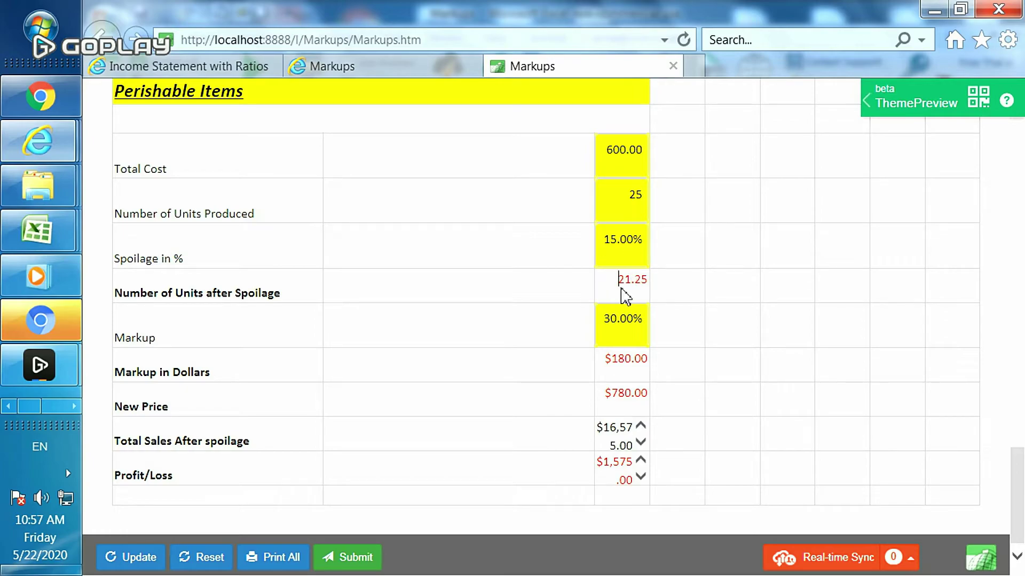
pyautogui.moveTo(617, 281); pyautogui.dragTo(662, 283)
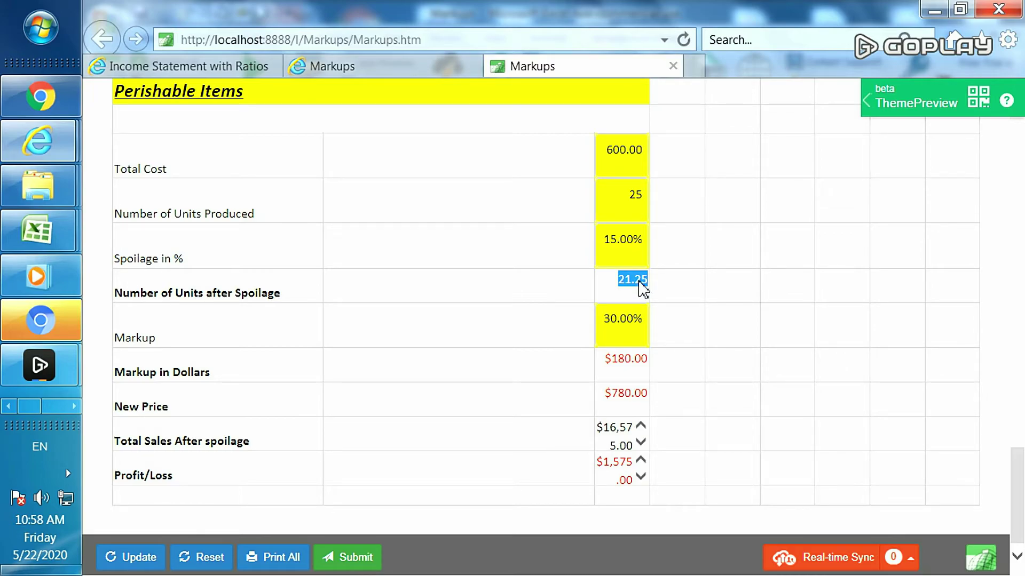
# Set the perishable items' Markup to 25% and review the dollar markup, new price, total sales and profit/loss.
pyautogui.click(608, 320)
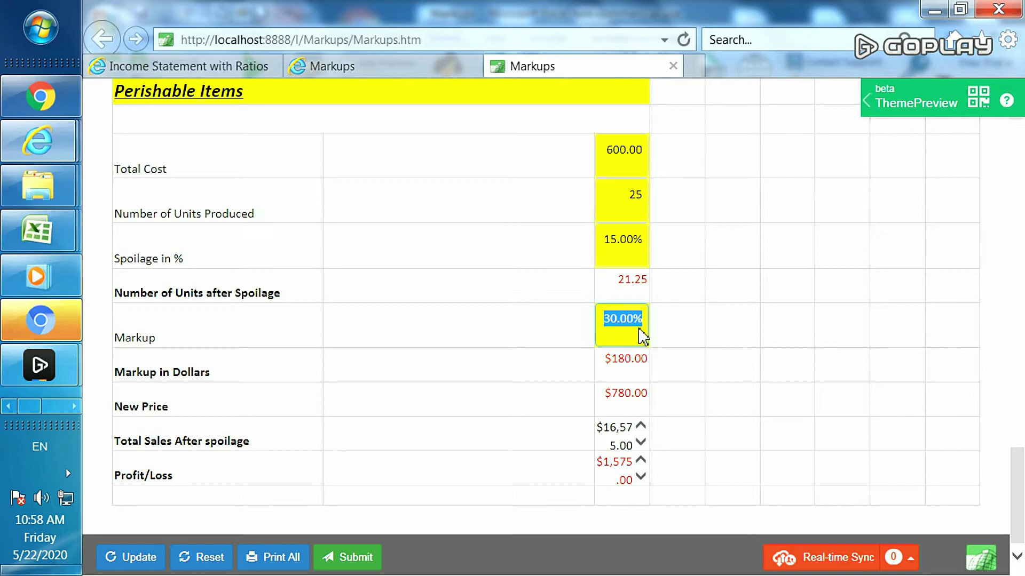
pyautogui.write('25')
pyautogui.click(623, 355)
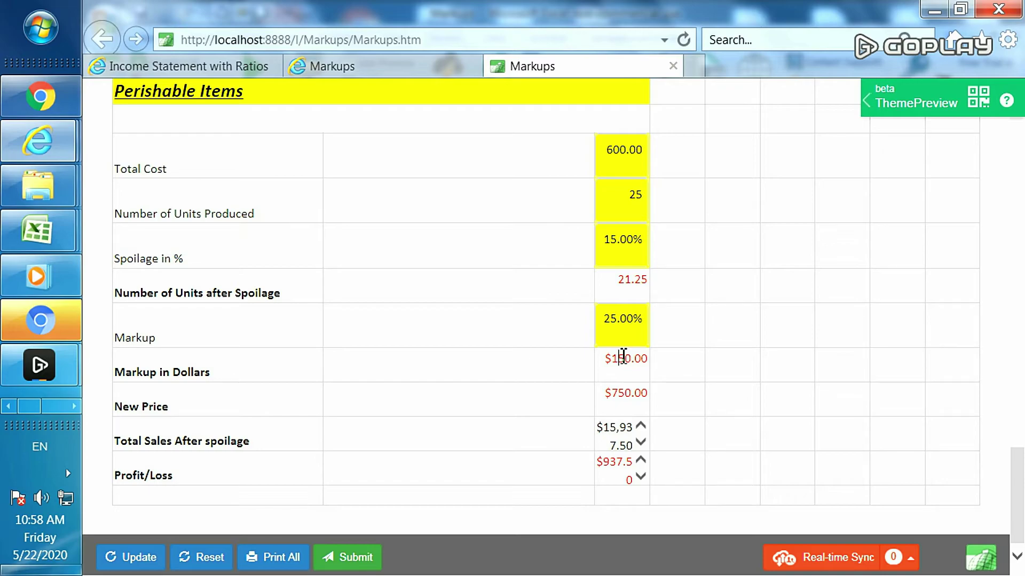
pyautogui.moveTo(606, 361); pyautogui.dragTo(647, 362)
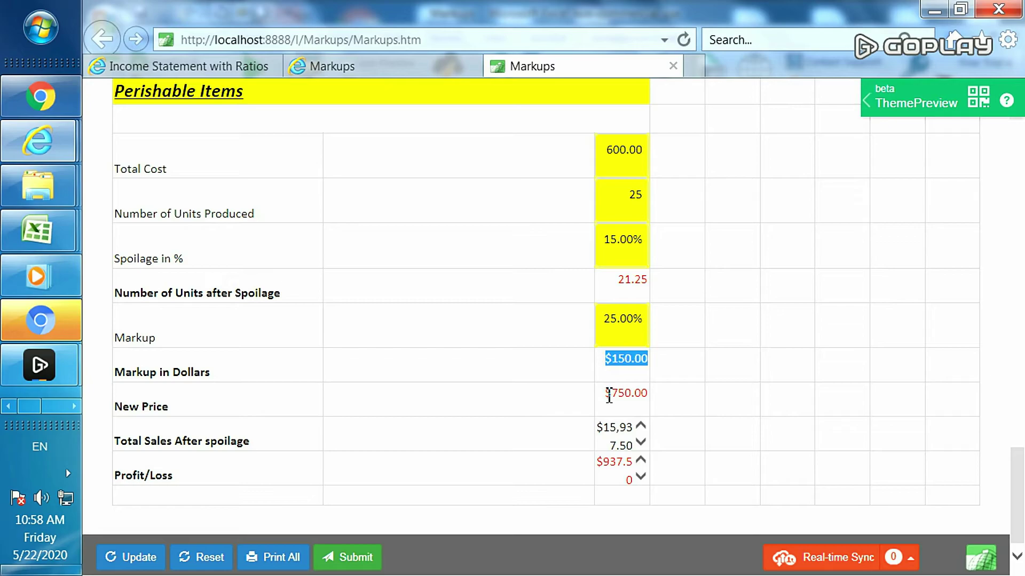
pyautogui.moveTo(608, 395); pyautogui.dragTo(652, 401)
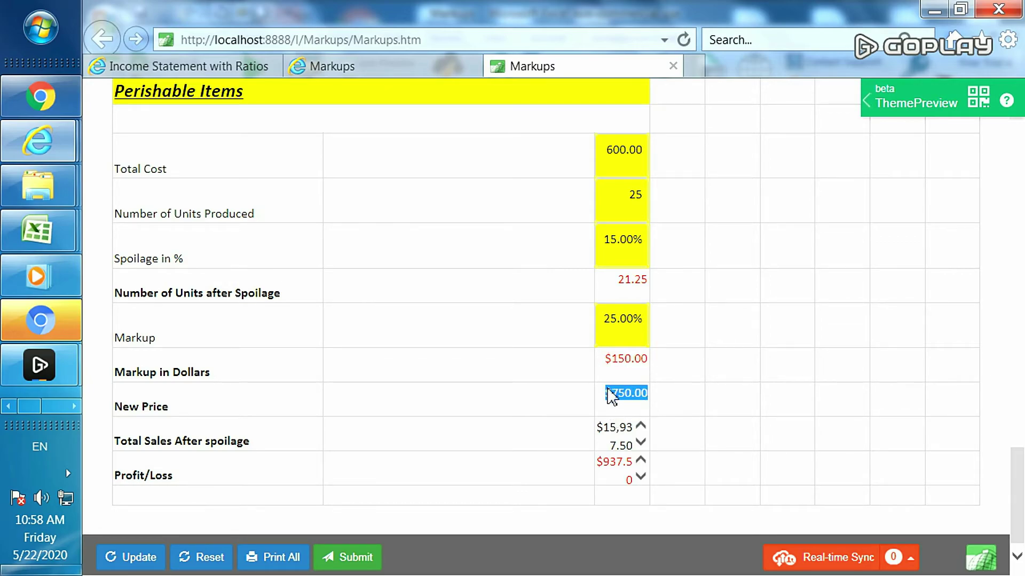
pyautogui.moveTo(601, 433); pyautogui.dragTo(659, 451)
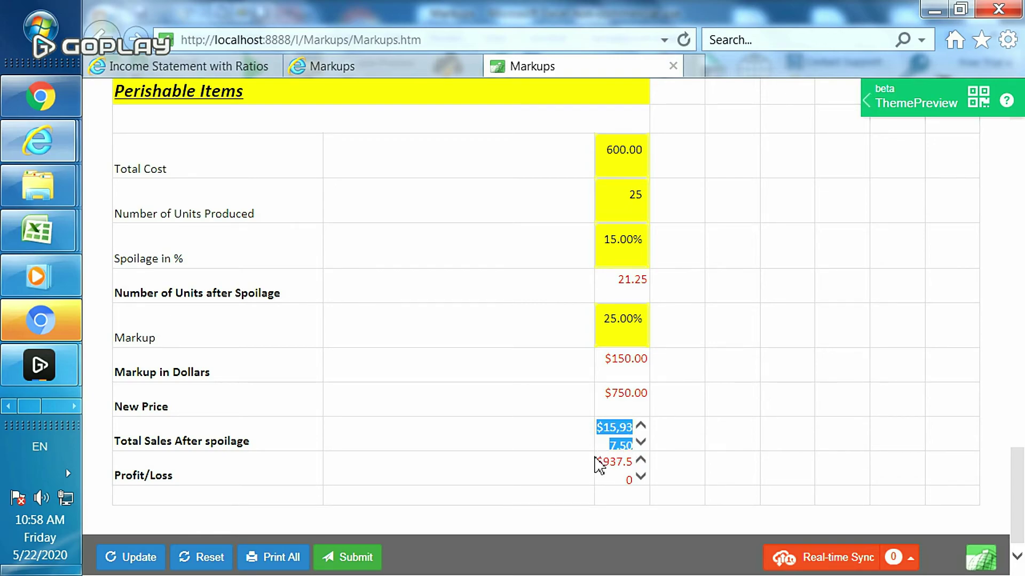
pyautogui.moveTo(600, 459); pyautogui.dragTo(643, 460)
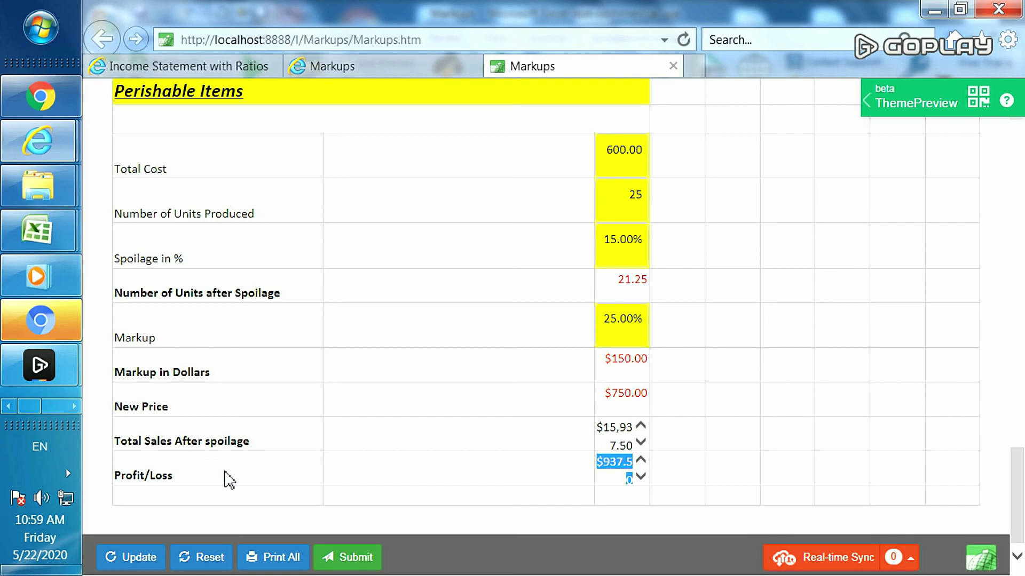
pyautogui.scroll(10, 228, 480)
pyautogui.scroll(15, 229, 480)
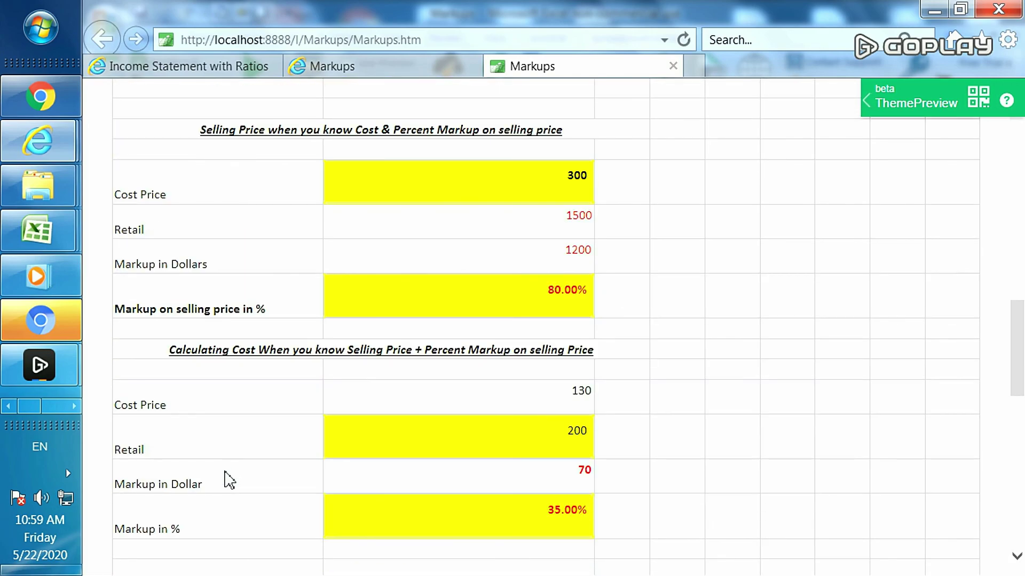
pyautogui.scroll(7, 237, 488)
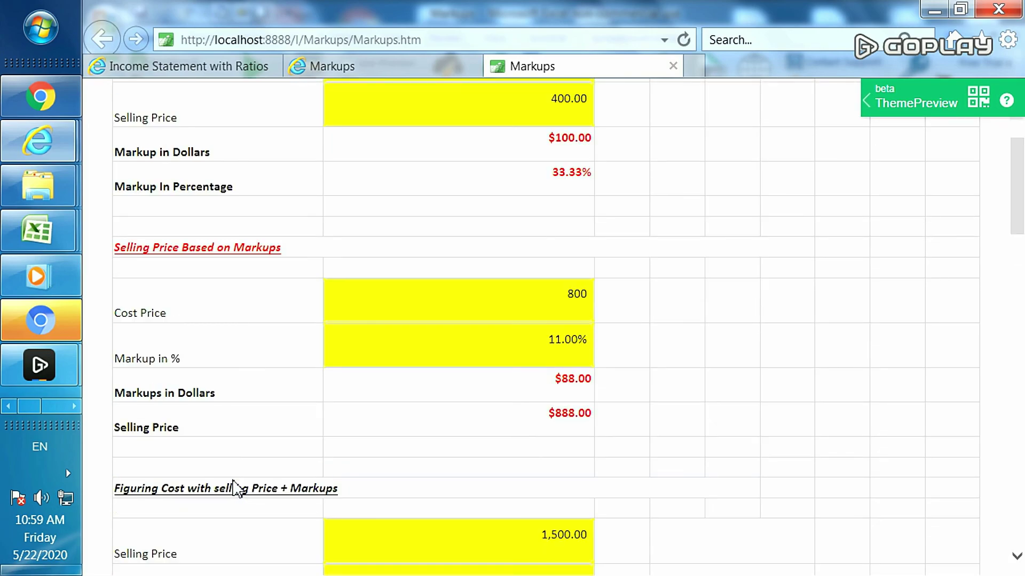